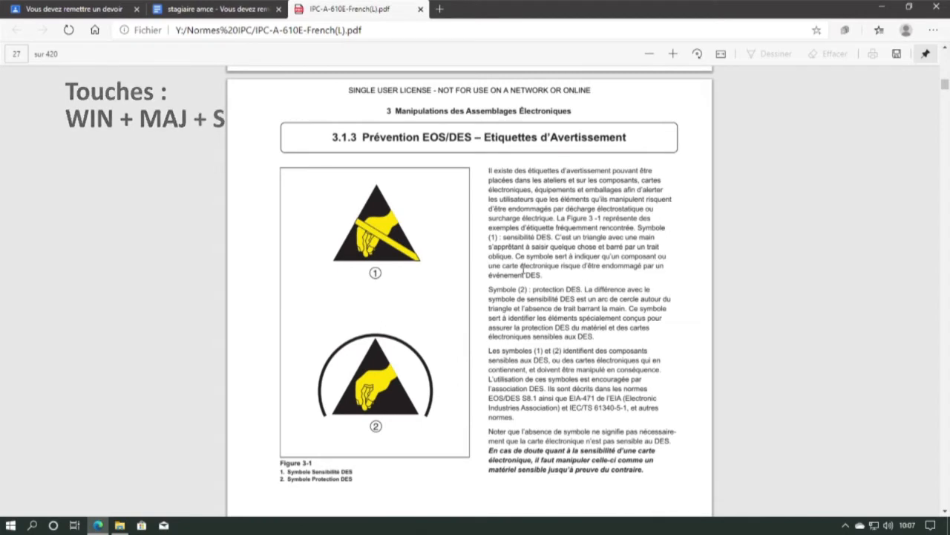
key("super+shift+s")
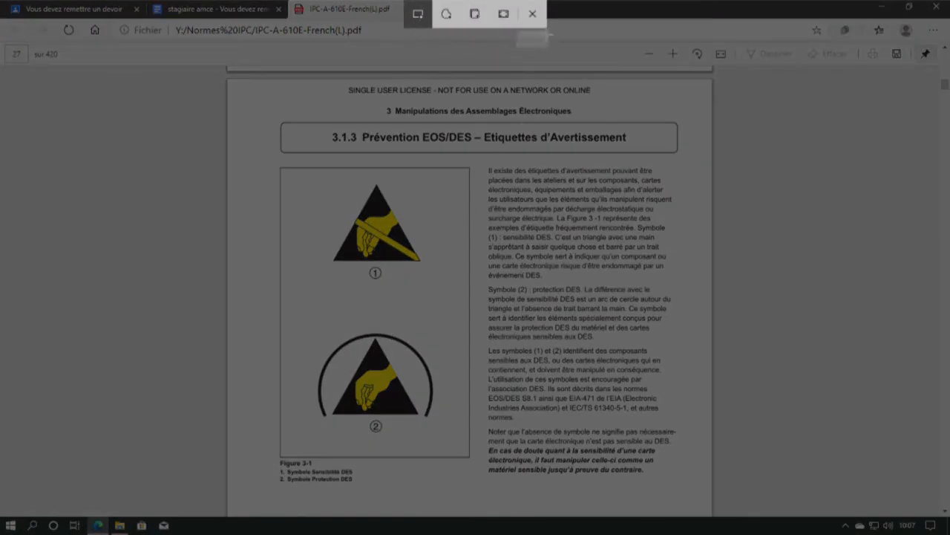
left_click(532, 14)
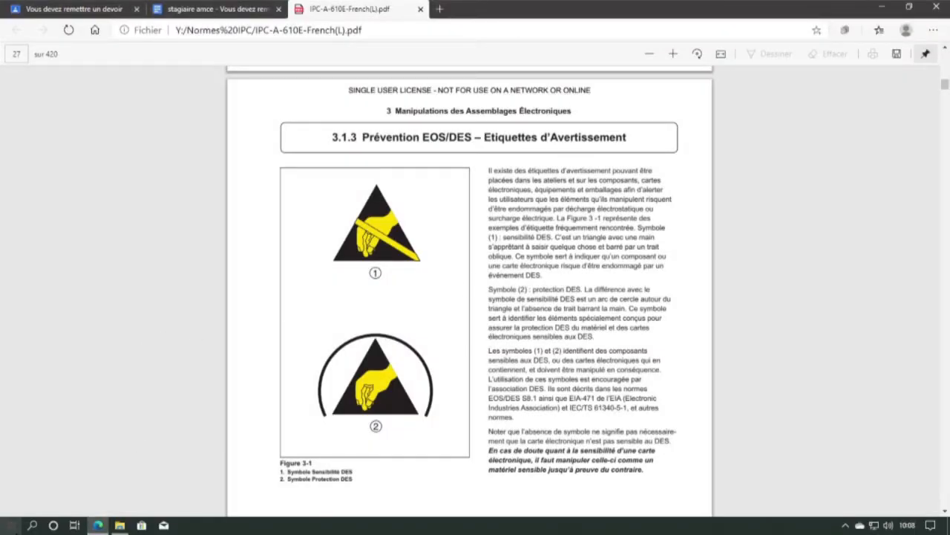
left_click(9, 527)
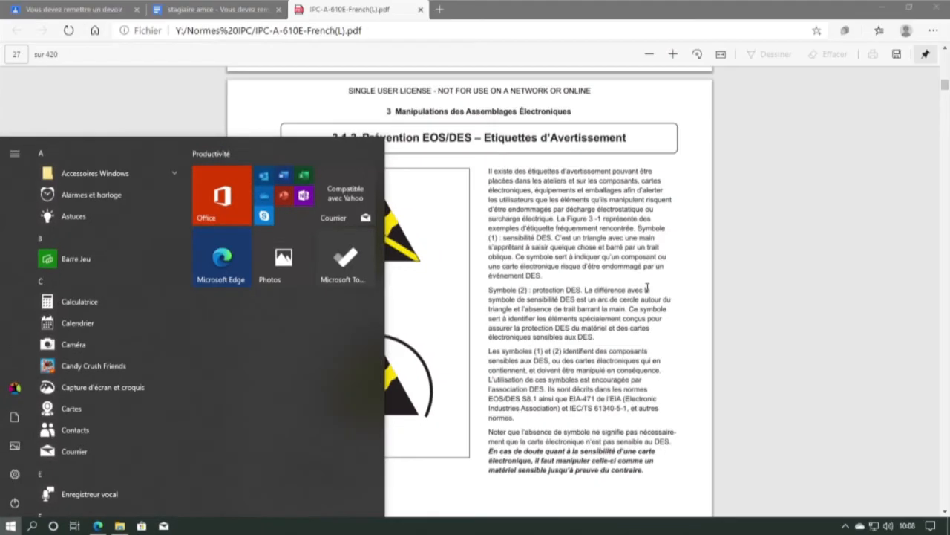
left_click(946, 172)
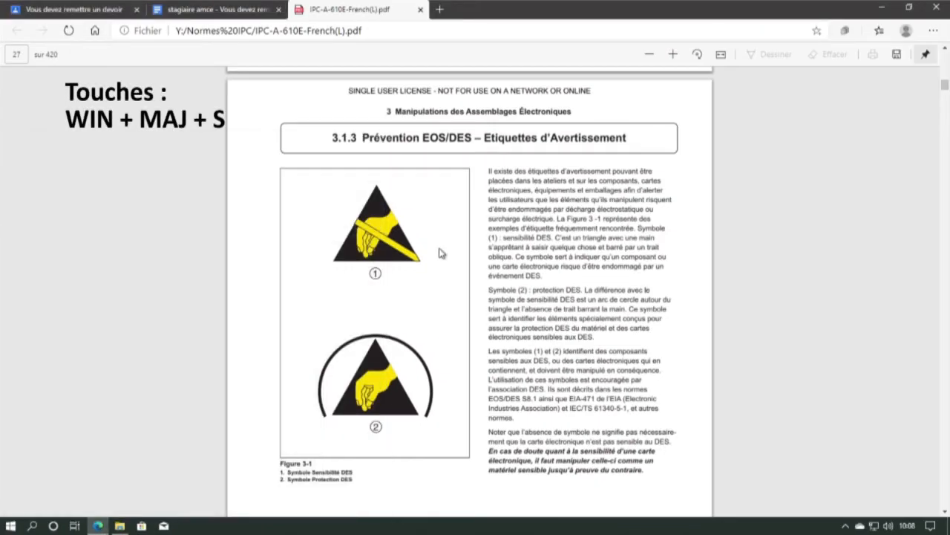
Take a rectangular screen snip of warning symbol 1 in the PDF and paste it below the existing image in the Google Docs document.
key("super+shift+s")
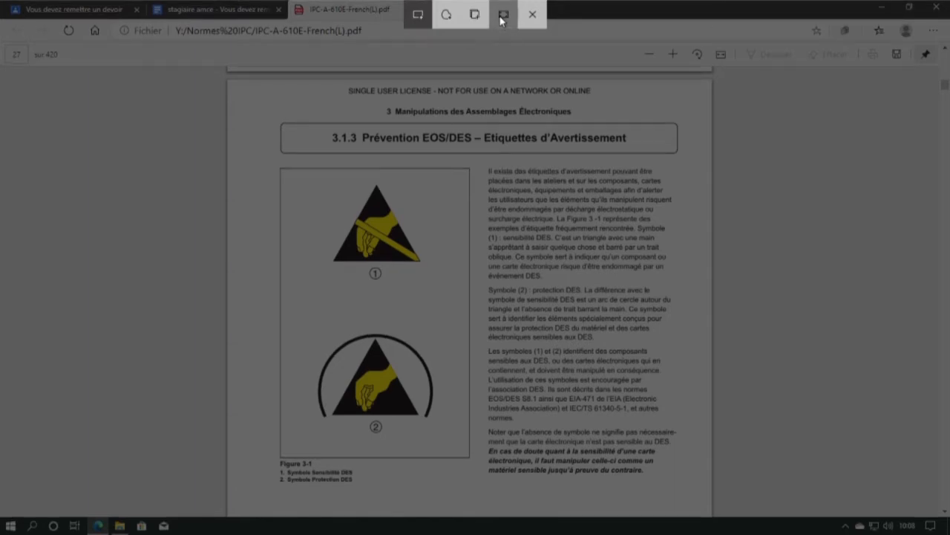
left_click(419, 14)
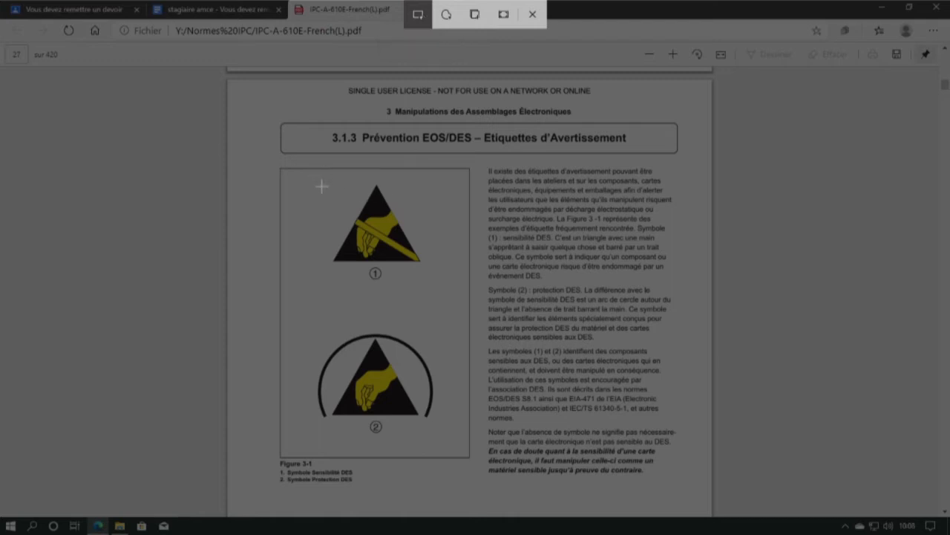
left_click_drag(321, 181, 428, 261)
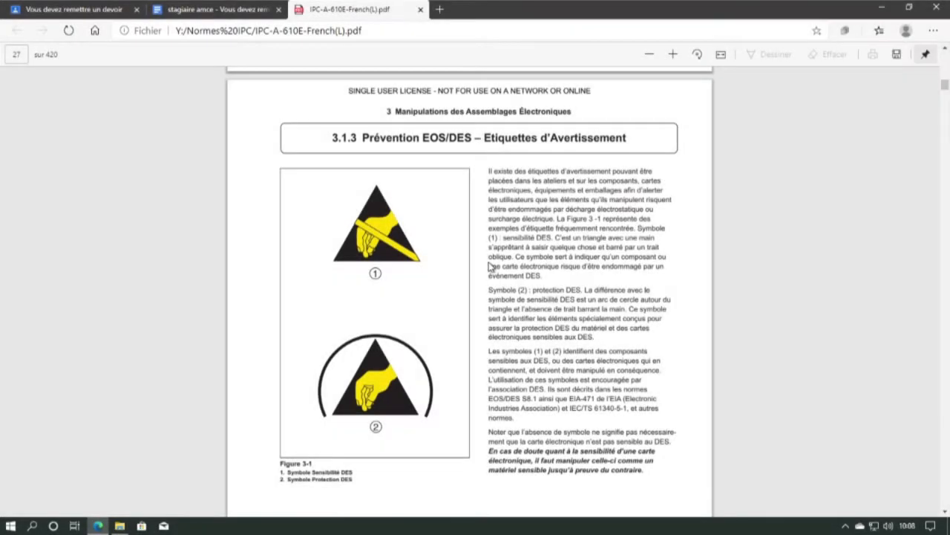
left_click(241, 10)
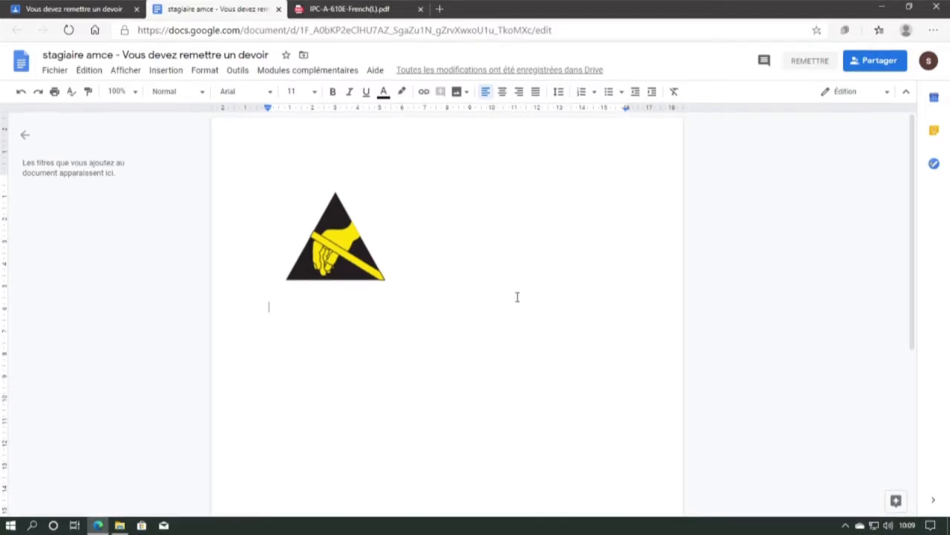
key("ctrl+v")
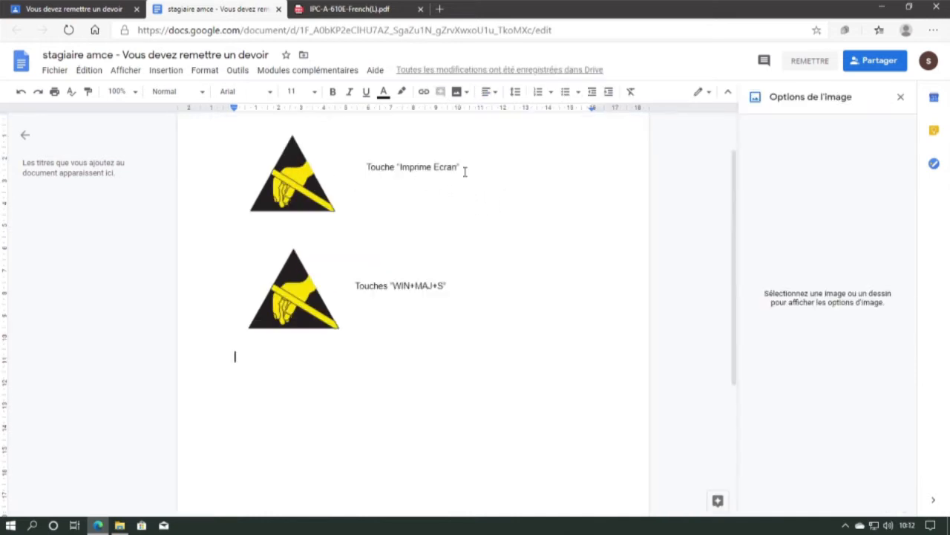
Highlight the text Touches "WIN+MAJ+S" in light green and add "Exclusivement avec Windows 10" in bold after it.
left_click_drag(452, 285, 357, 285)
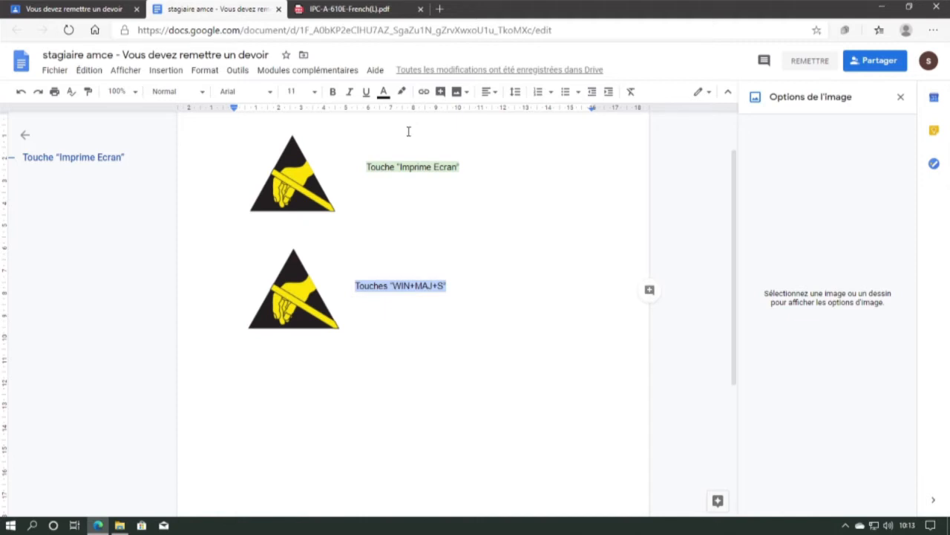
left_click(402, 92)
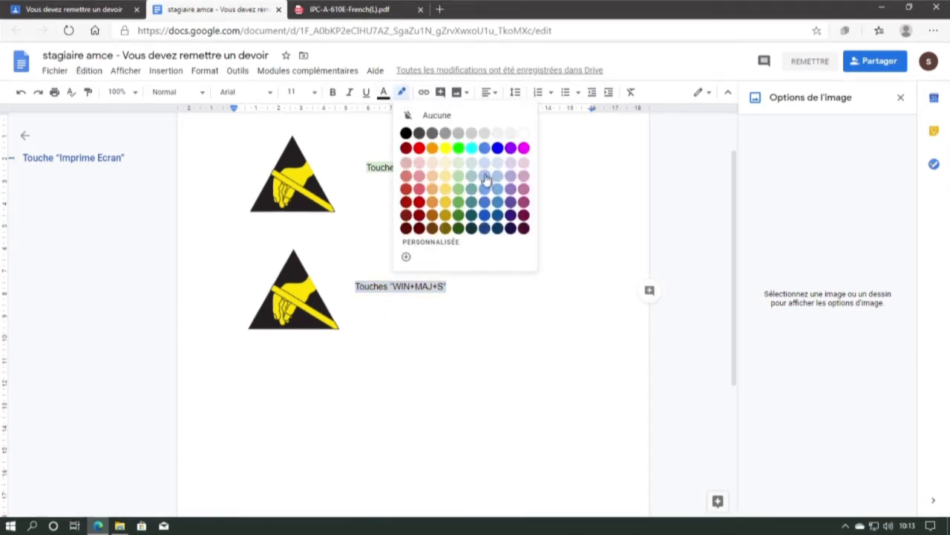
left_click(464, 164)
left_click(534, 286)
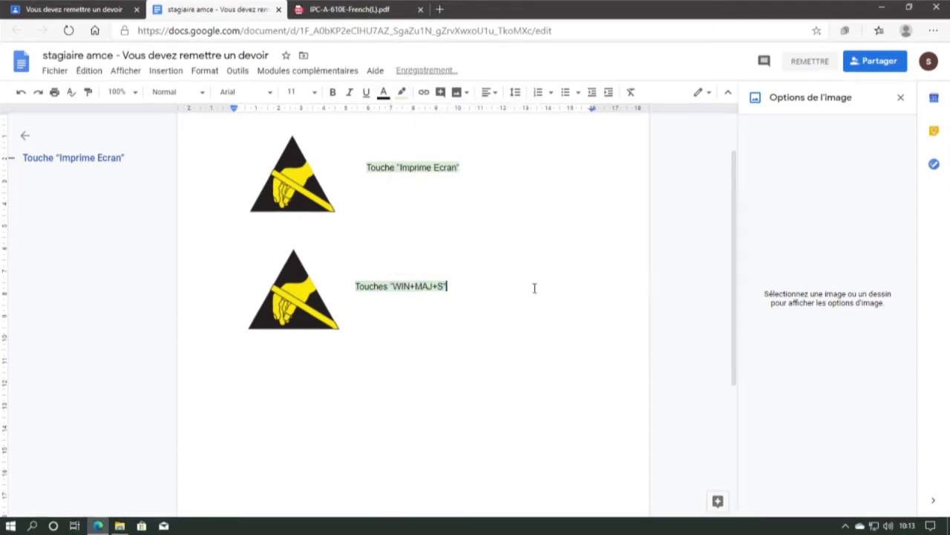
type("Exclusivement avec Windows 10")
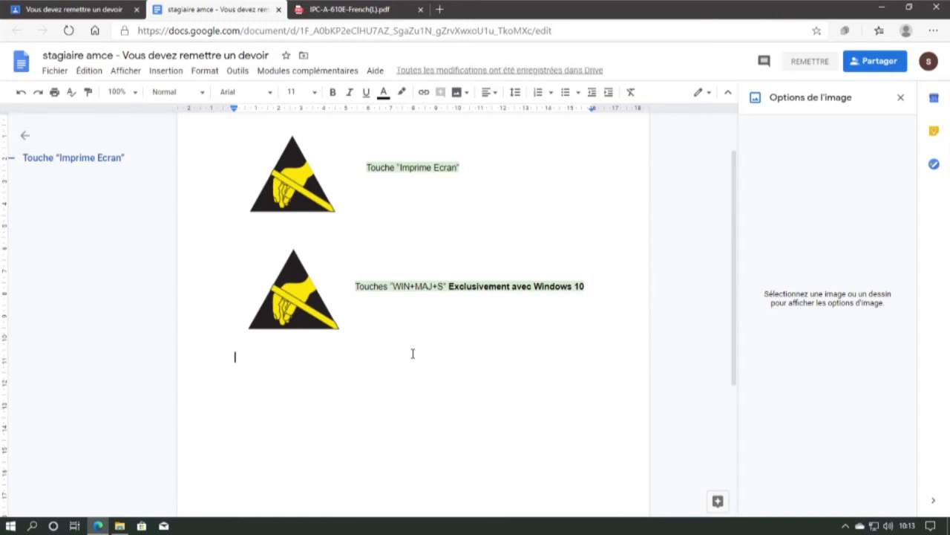
Open google.fr in a new browser tab, search for "picpick" and open the PicPick website.
left_click(332, 30)
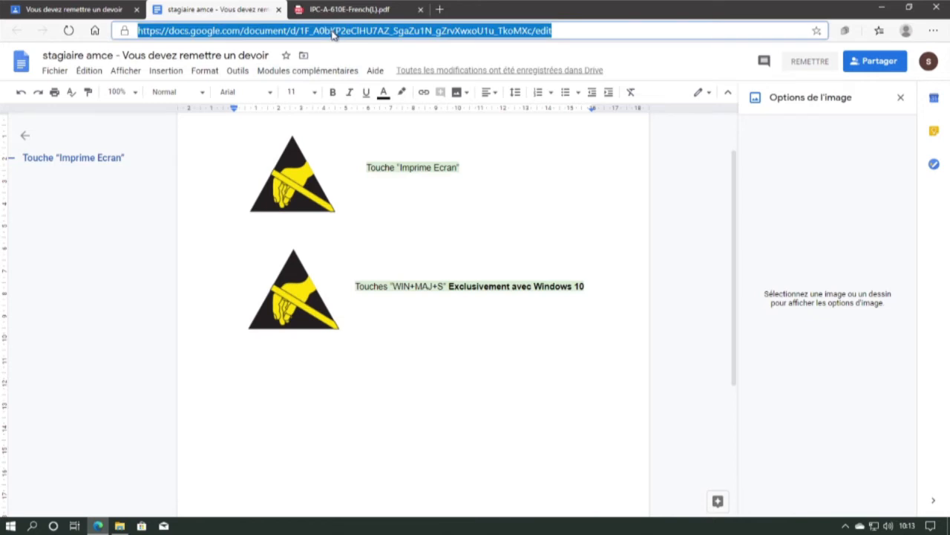
type("google.fr")
key("alt+Return")
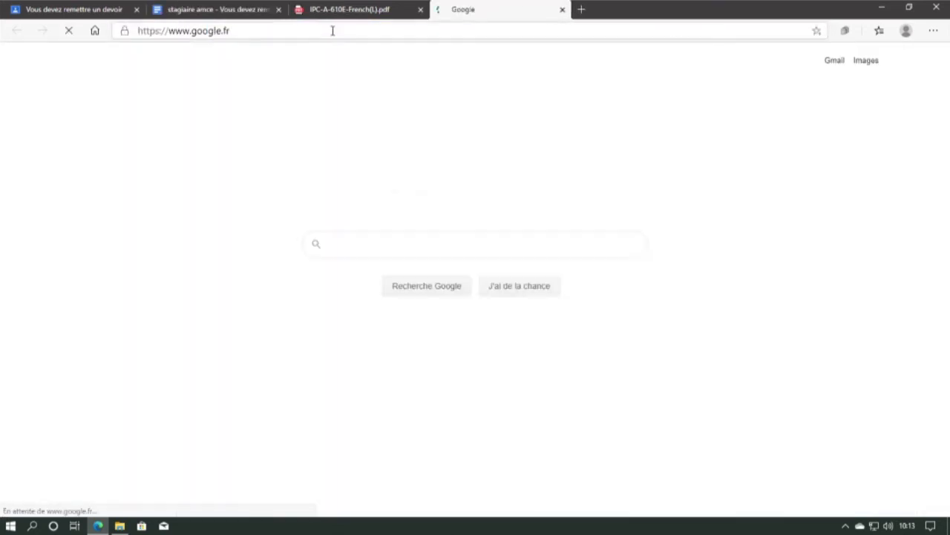
left_click(481, 243)
type("picpick")
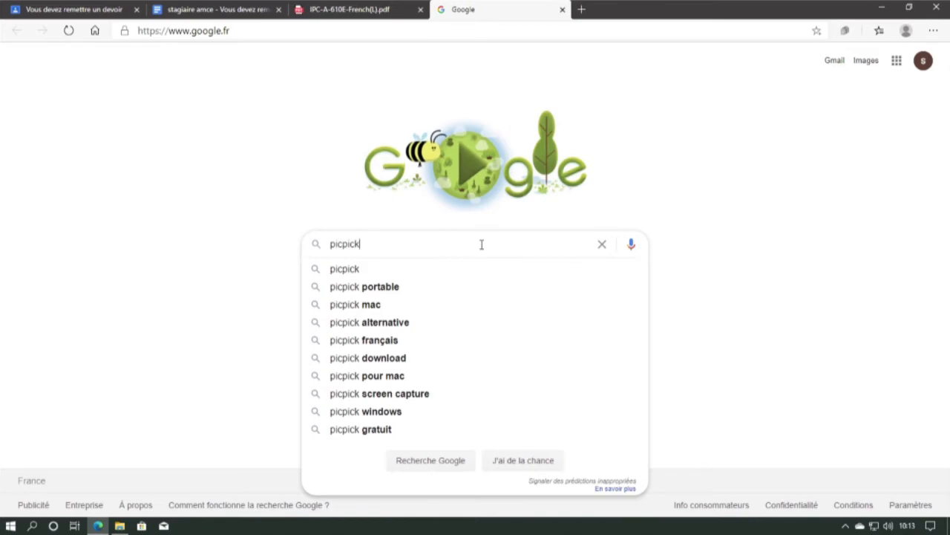
key("Return")
left_click(215, 168)
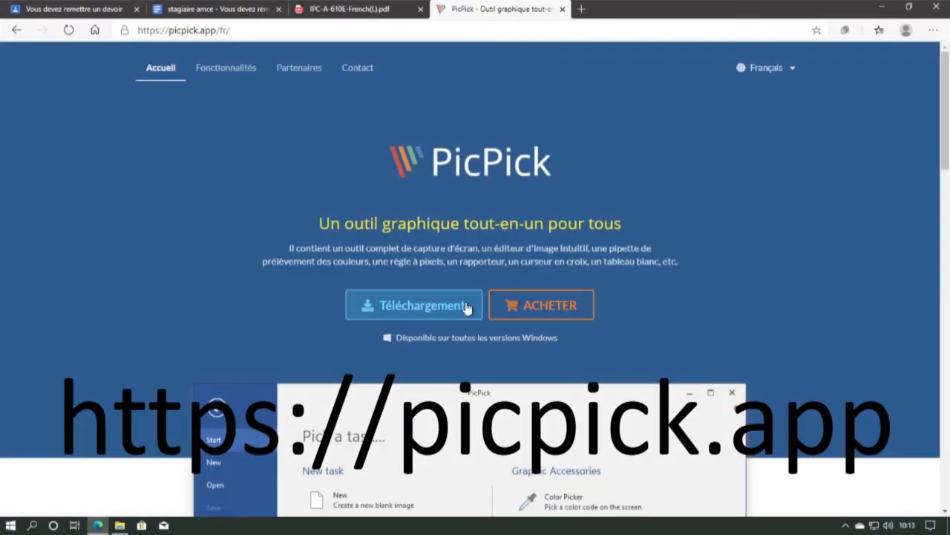
Download the free version of PicPick for personal use from the site's download page.
left_click(439, 312)
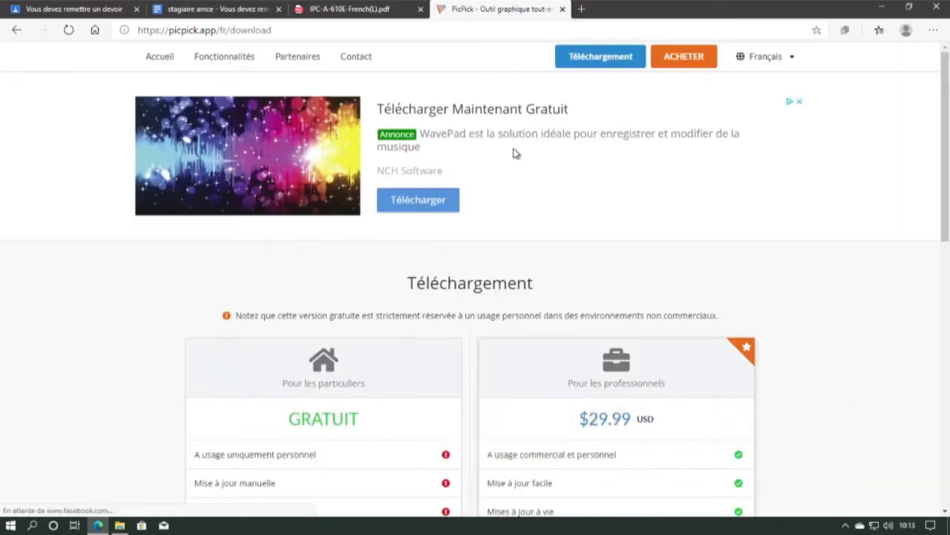
scroll(416, 323, "down", 5)
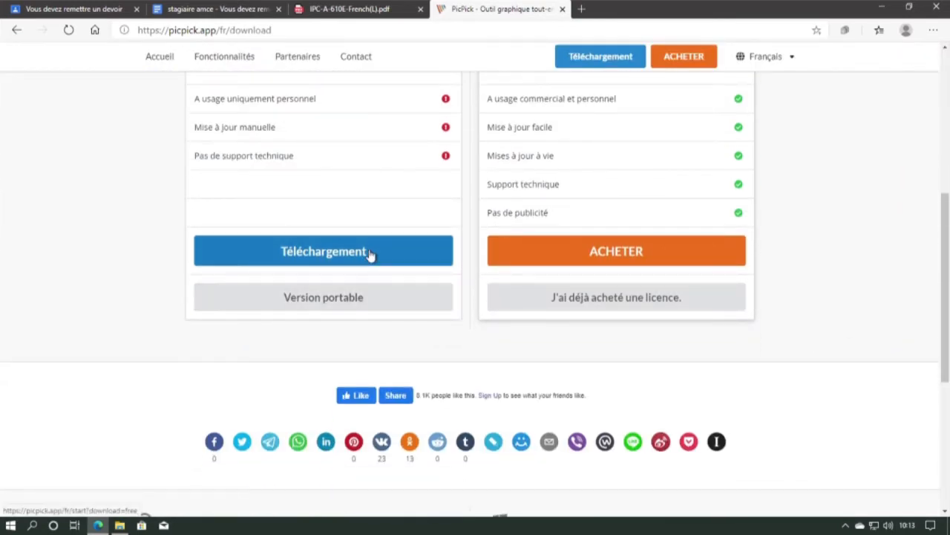
left_click(369, 255)
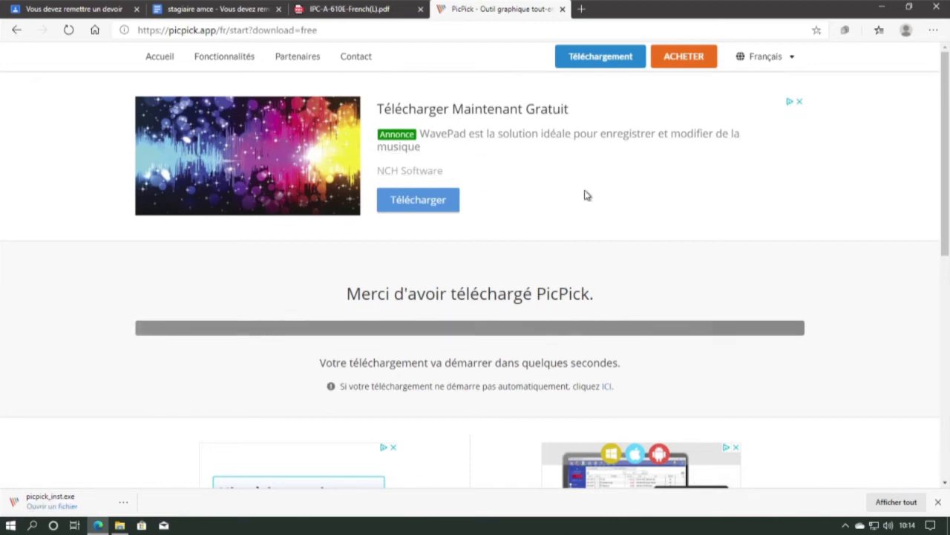
Run picpick_inst.exe, authorize it to make changes, and complete the installation with PicPick set to launch at the end.
left_click(52, 506)
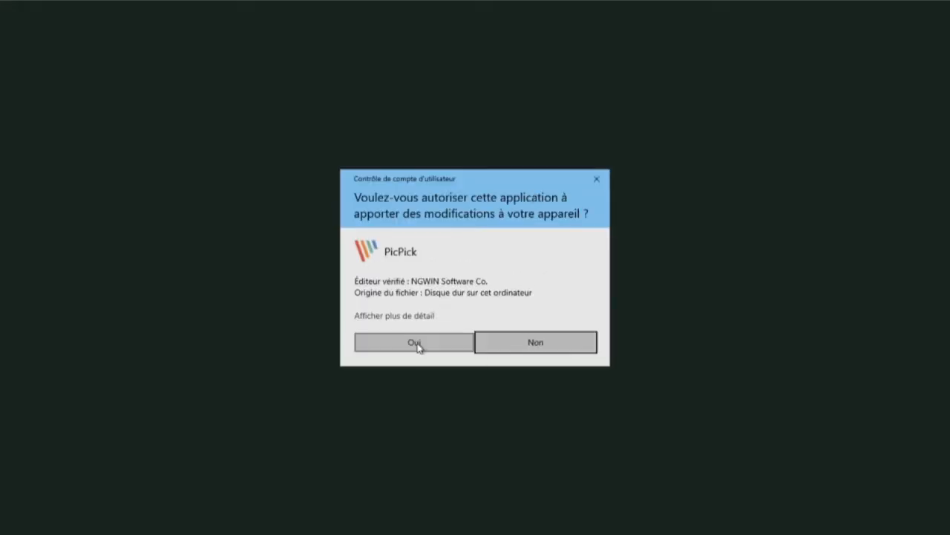
left_click(417, 349)
left_click(546, 360)
left_click(547, 360)
left_click(545, 360)
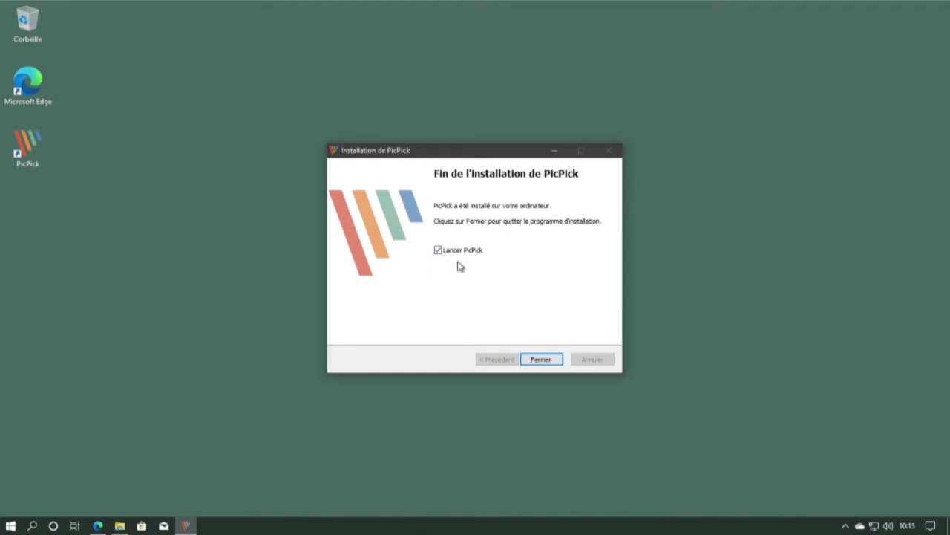
left_click(542, 357)
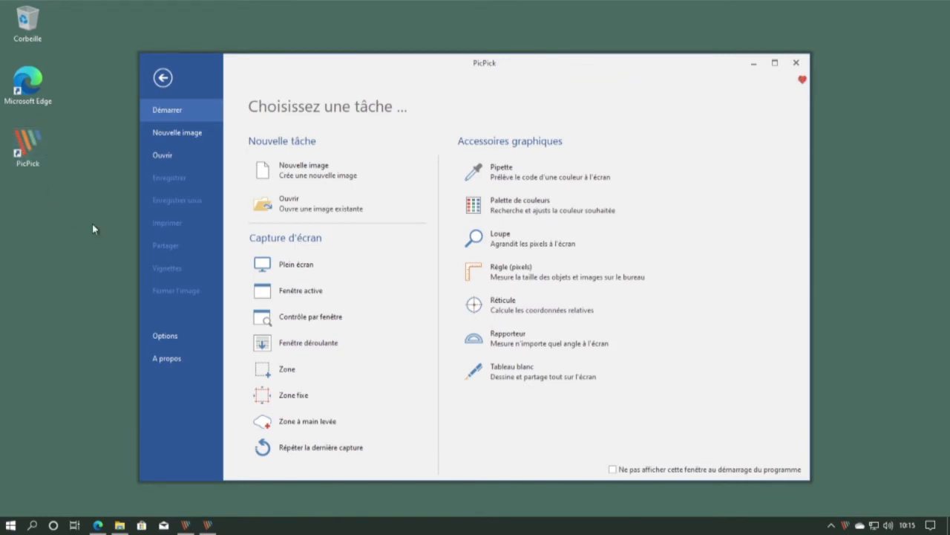
left_click(753, 65)
left_click(545, 361)
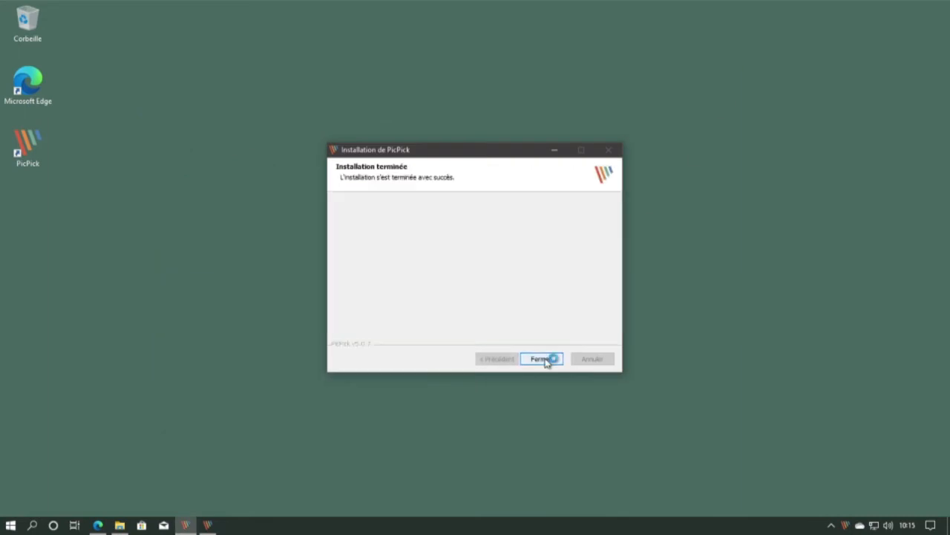
With the IPC-A-610E-French(L).pdf page on screen, capture warning symbol 1 using PicPick's Zone capture, about 160 x 141 pixels.
left_click(185, 525)
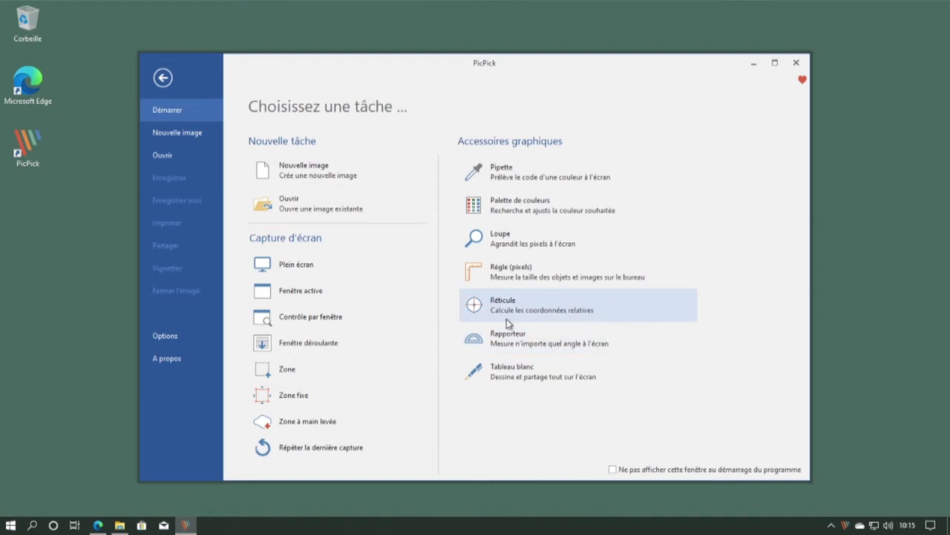
left_click_drag(462, 67, 513, 69)
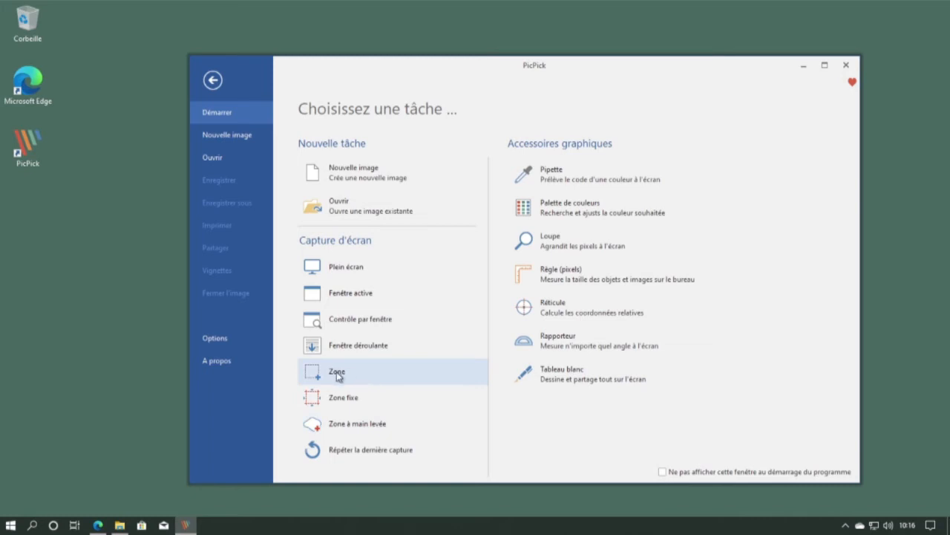
left_click(98, 525)
left_click(337, 11)
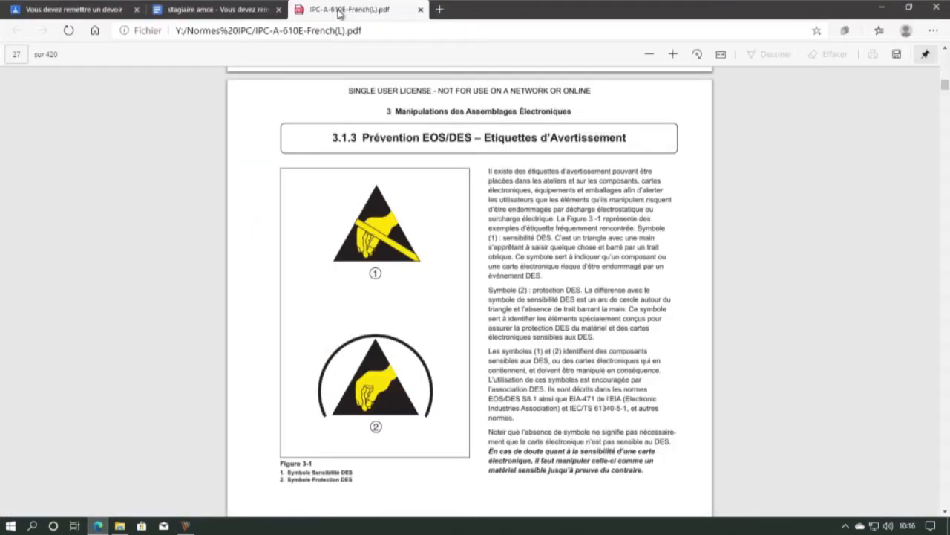
left_click(187, 526)
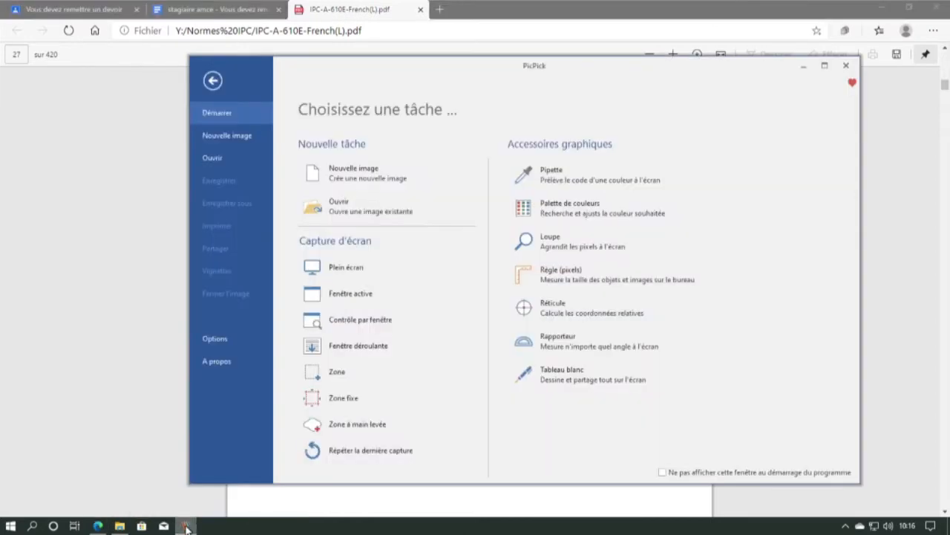
left_click(342, 373)
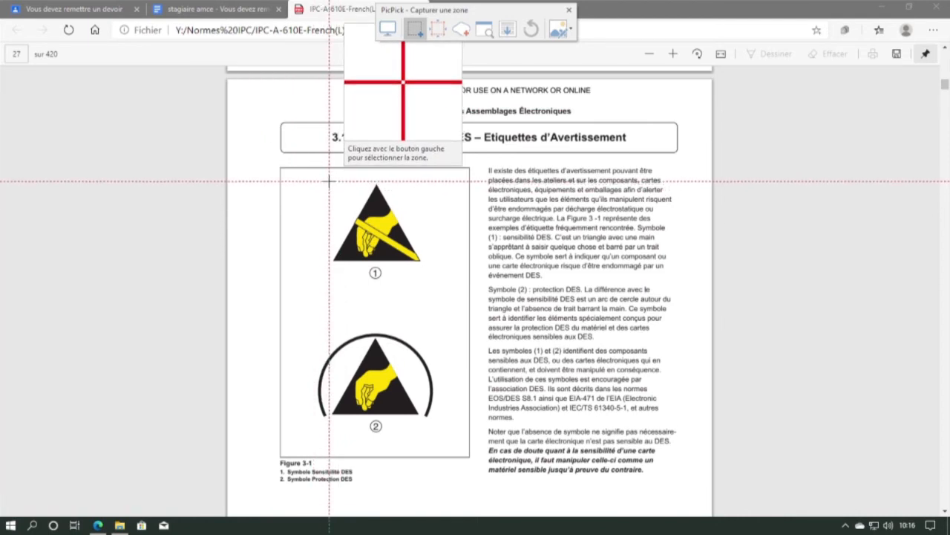
left_click_drag(329, 181, 424, 264)
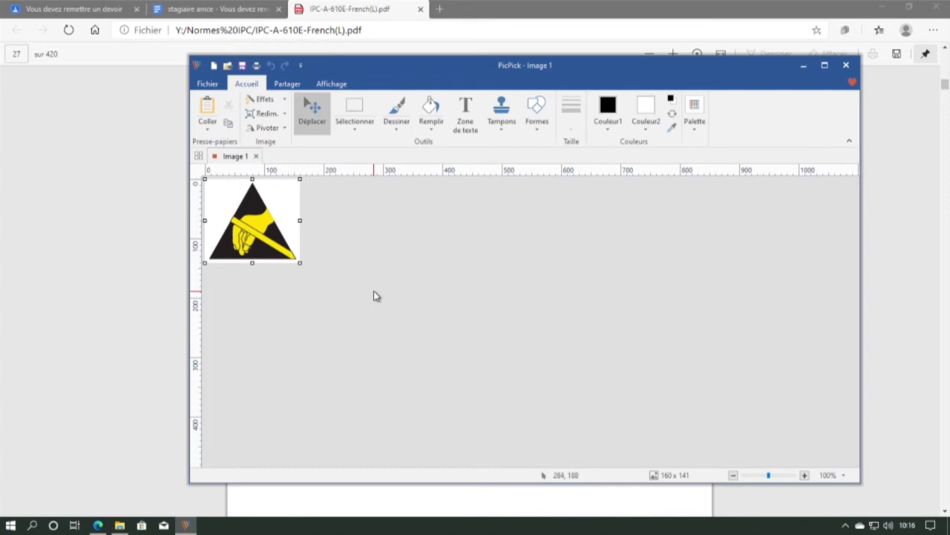
left_click(846, 65)
left_click(645, 227)
left_click_drag(575, 66, 542, 69)
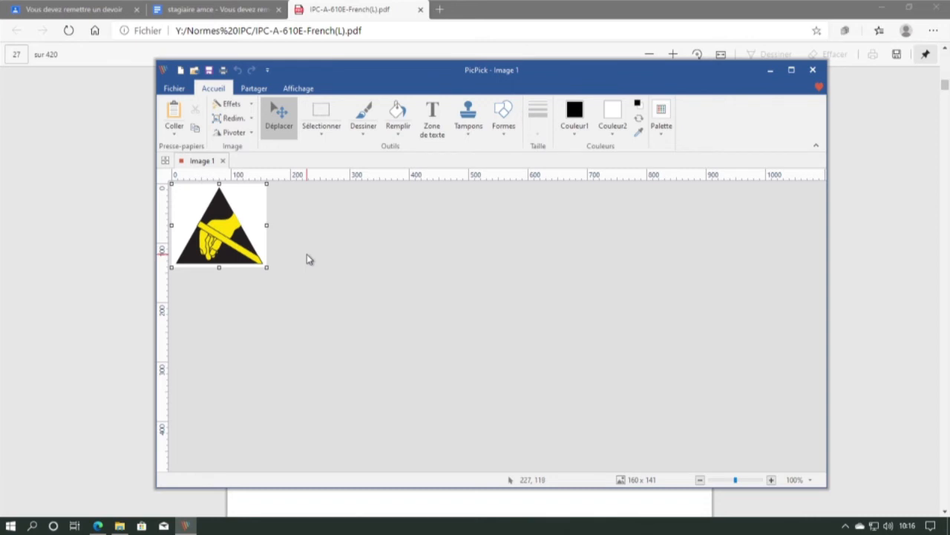
Paste the PicPick capture below the second image in the Google Docs document and minimize the browser.
left_click(231, 15)
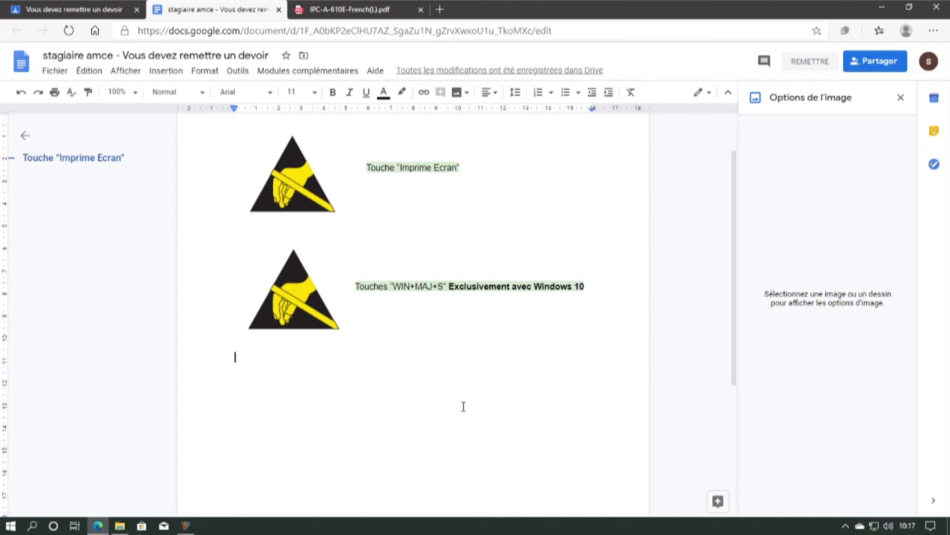
key("ctrl+v")
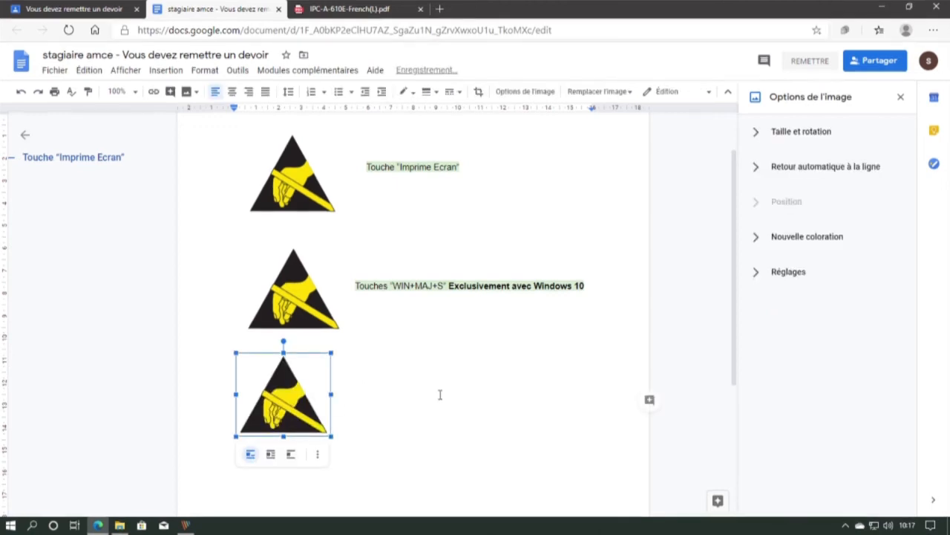
left_click(377, 401)
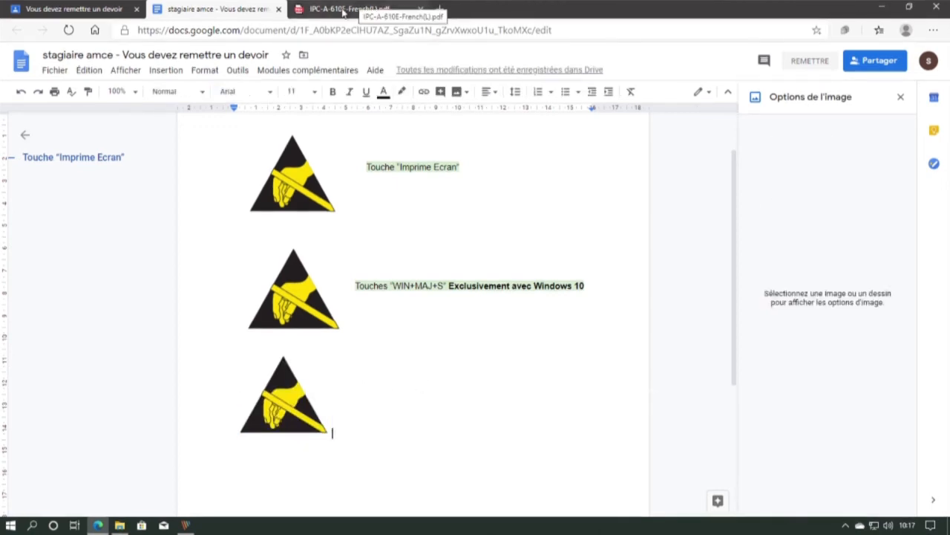
left_click(881, 7)
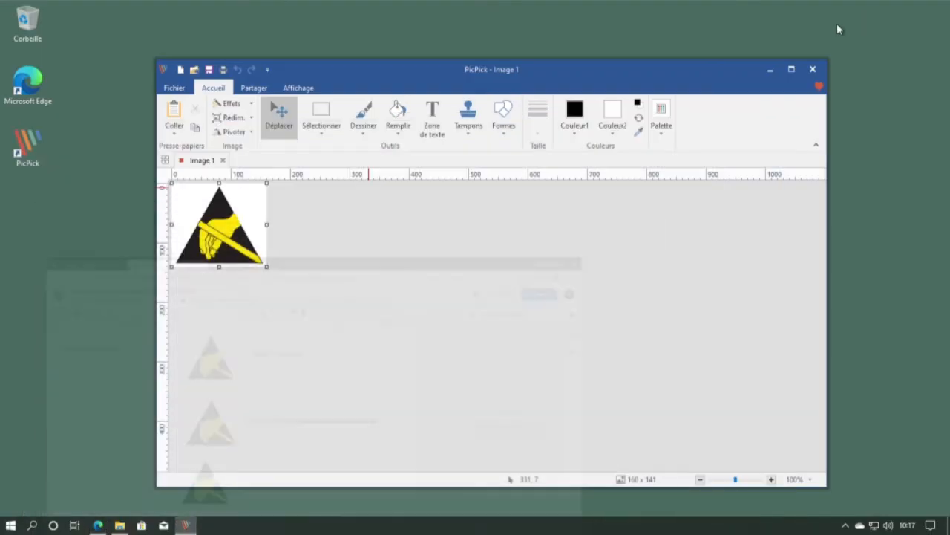
Close the PicPick image editor holding the first capture and open PicPick's program options.
left_click(812, 69)
left_click(451, 311)
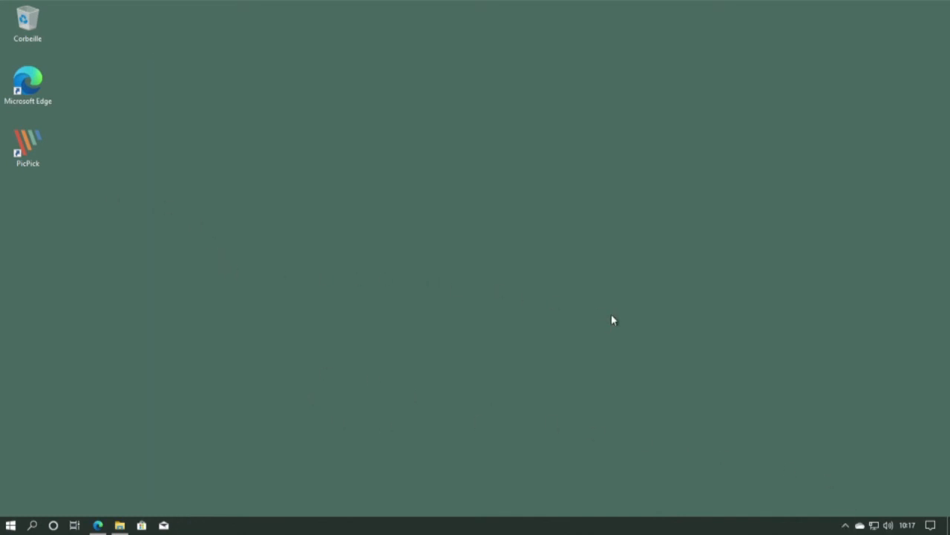
left_click(845, 525)
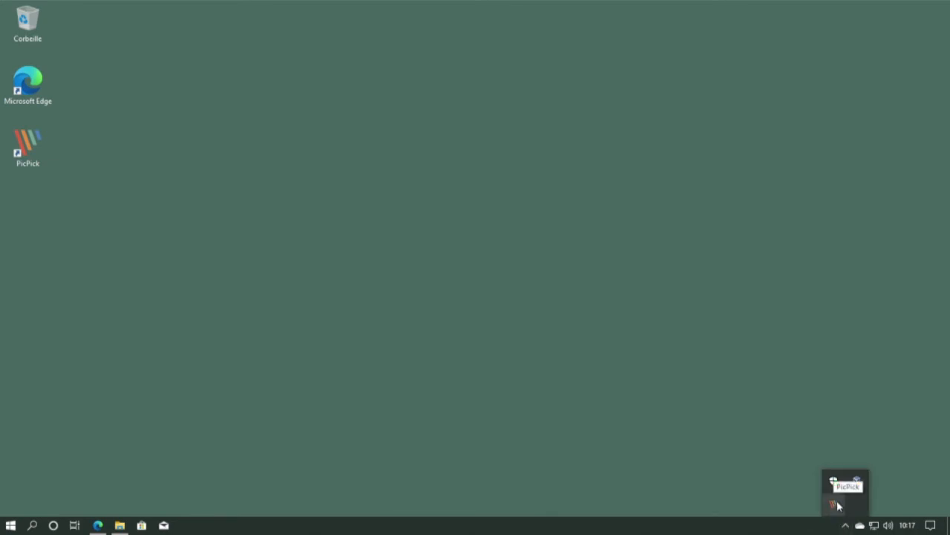
right_click(835, 507)
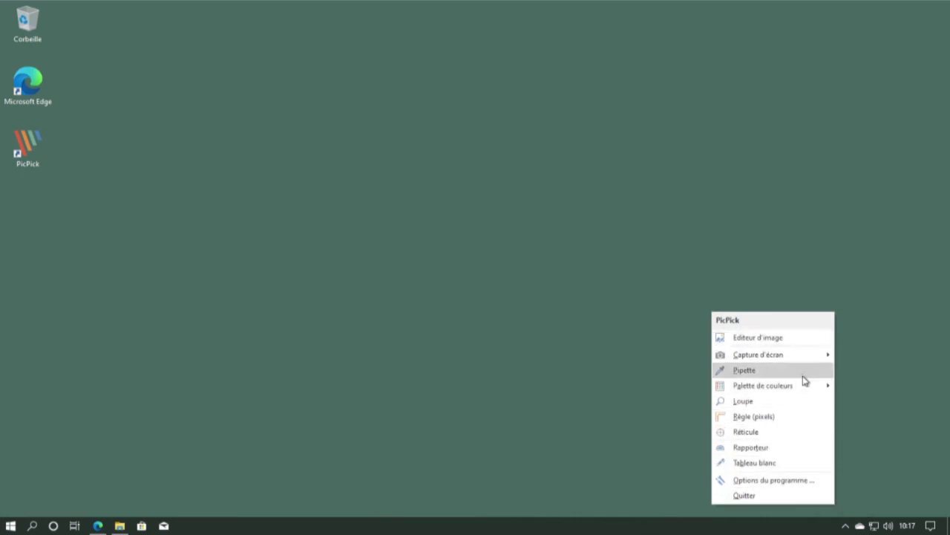
mouse_move(788, 357)
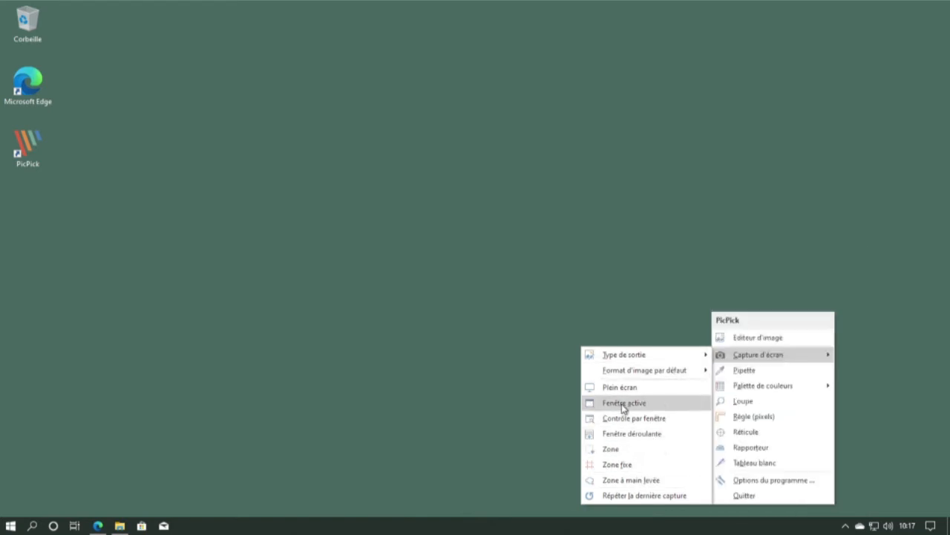
left_click(765, 486)
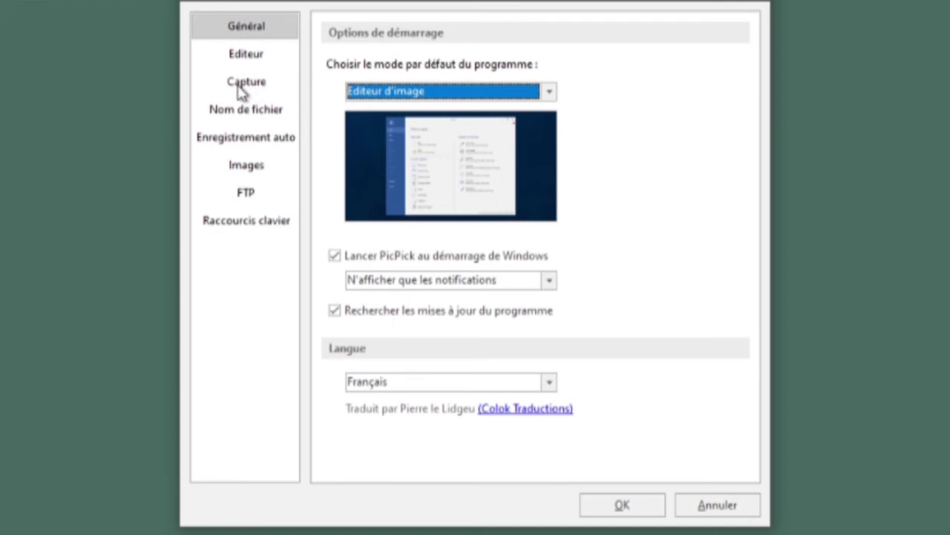
Set PicPick's capture output type to Presse-papiers and apply the options.
left_click(242, 88)
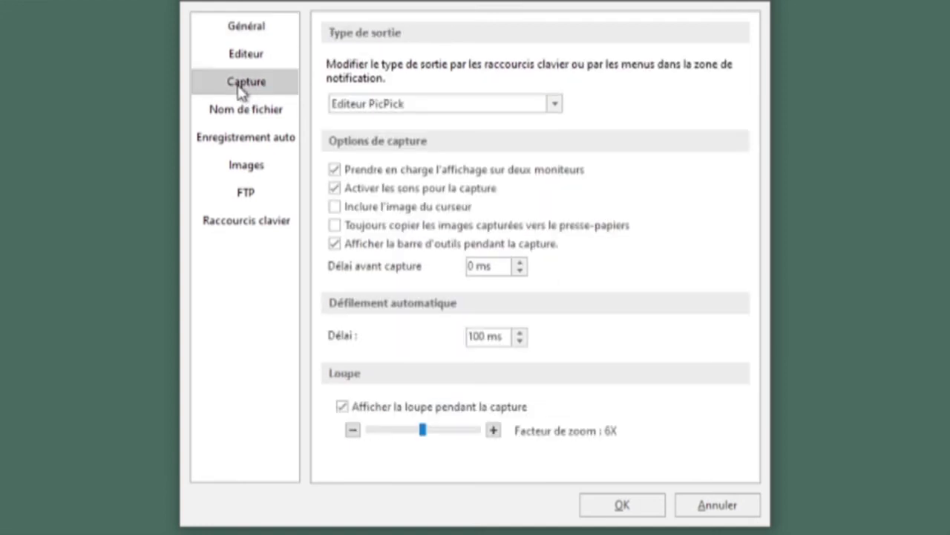
left_click(555, 104)
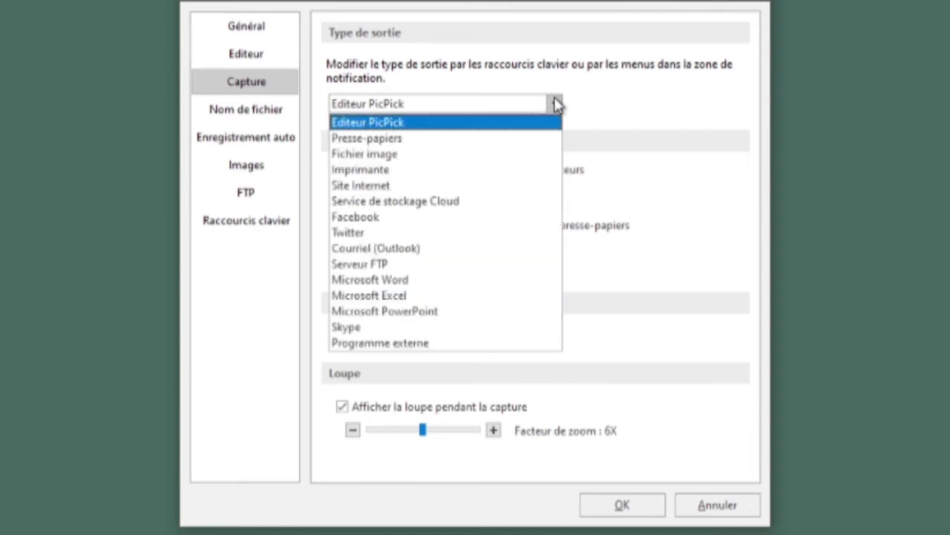
left_click(430, 140)
left_click(510, 105)
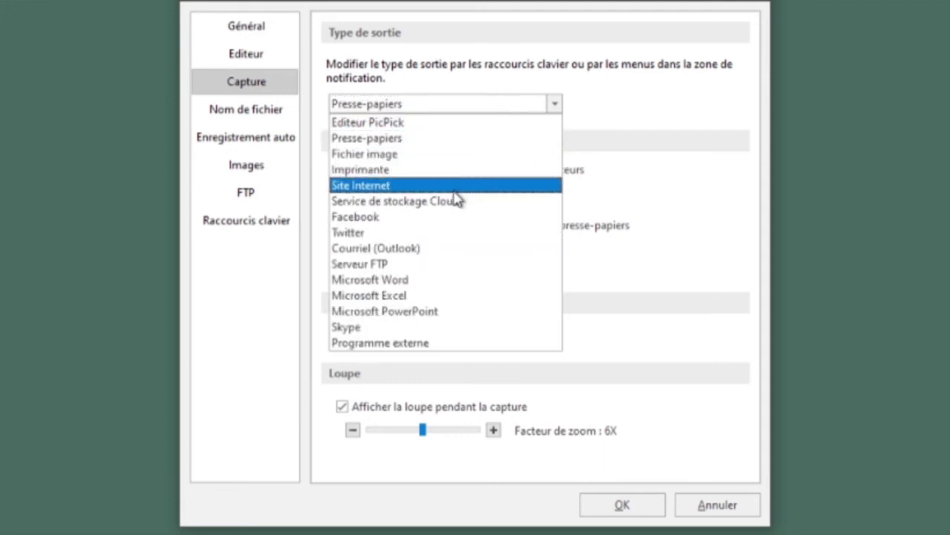
left_click(405, 140)
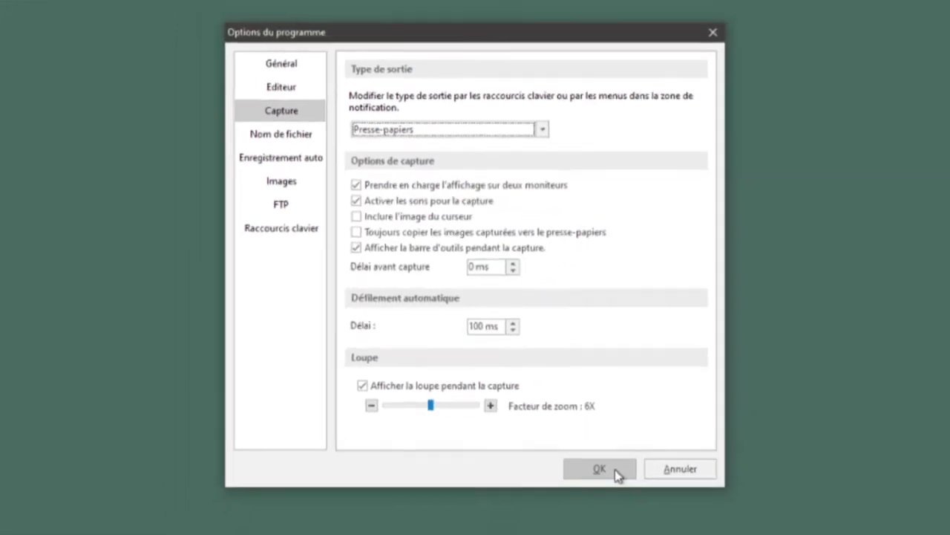
left_click(622, 505)
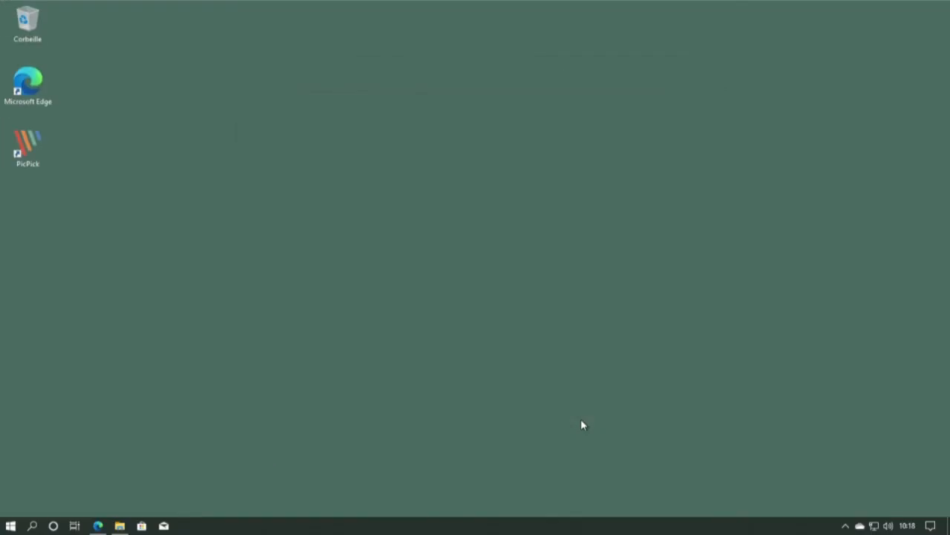
Bring up the IPC-A-610E-French(L).pdf page and capture warning symbol 2 with PicPick's Zone capture, about 207 x 149 pixels.
left_click(119, 525)
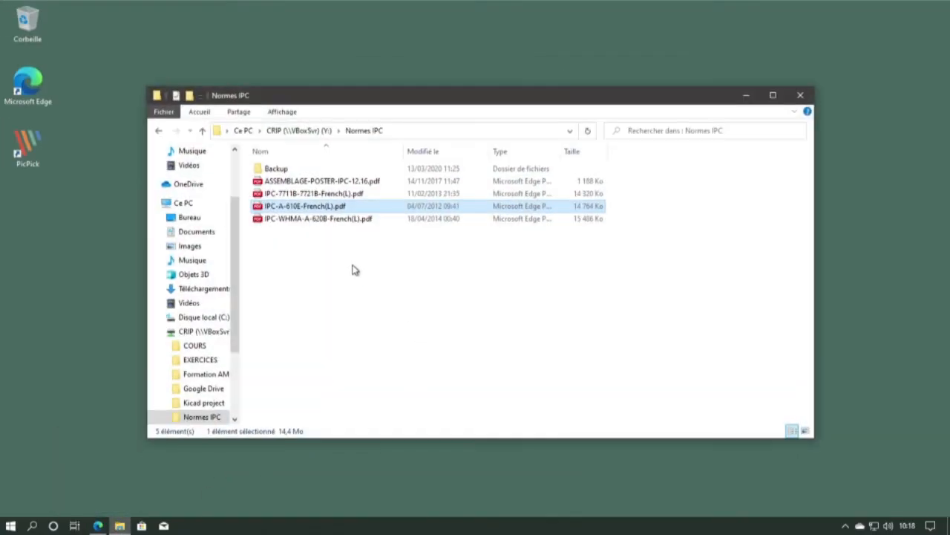
left_click(97, 525)
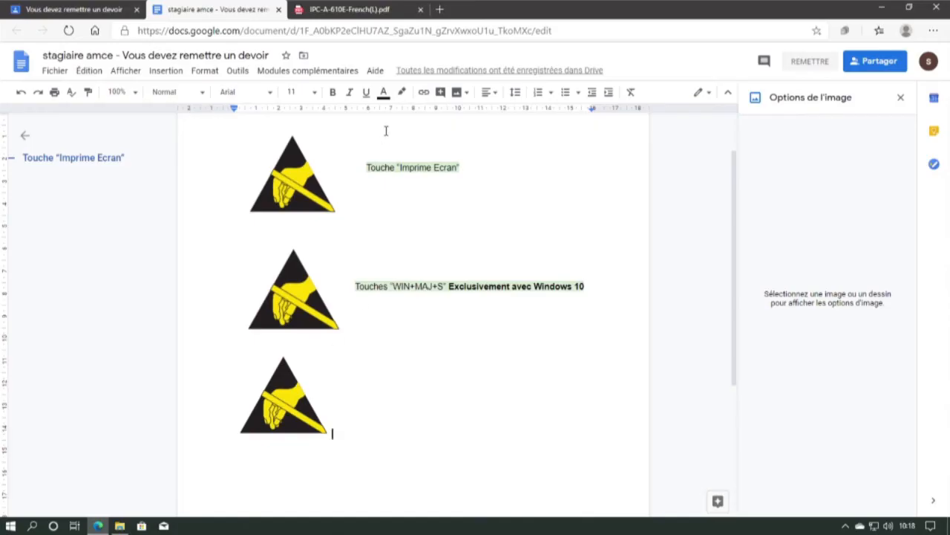
left_click(350, 12)
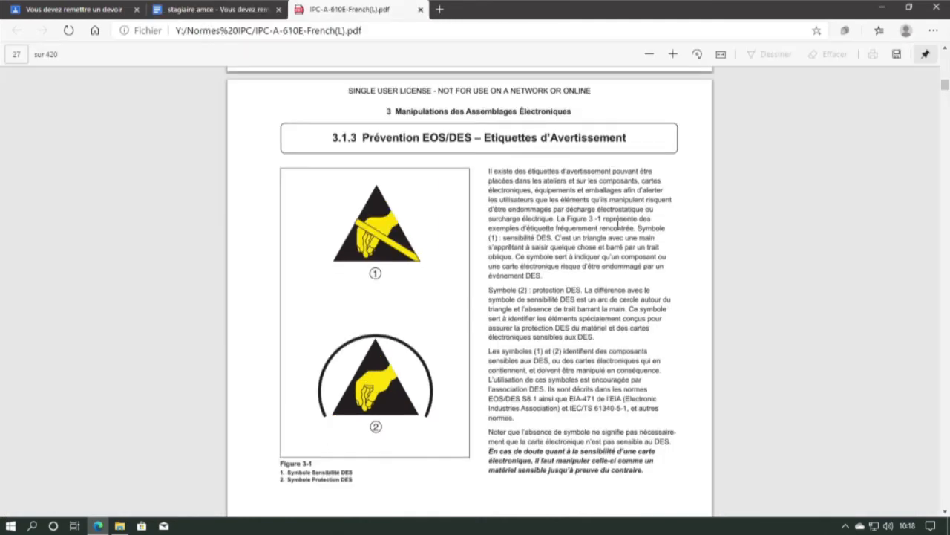
left_click(846, 527)
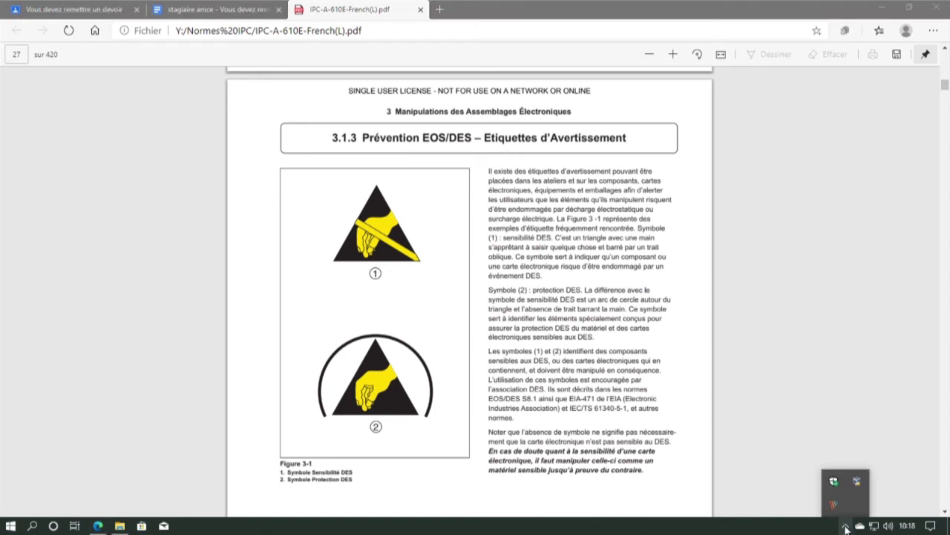
right_click(834, 511)
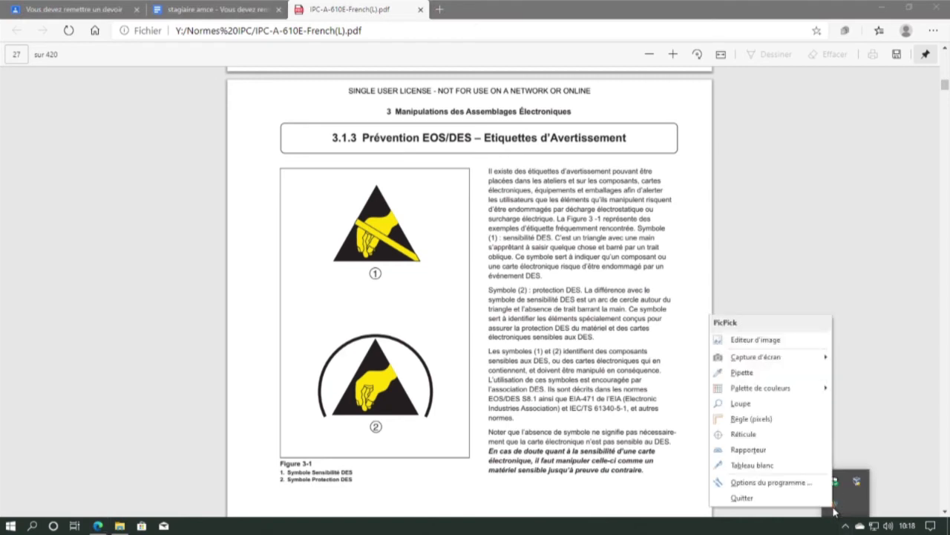
mouse_move(776, 360)
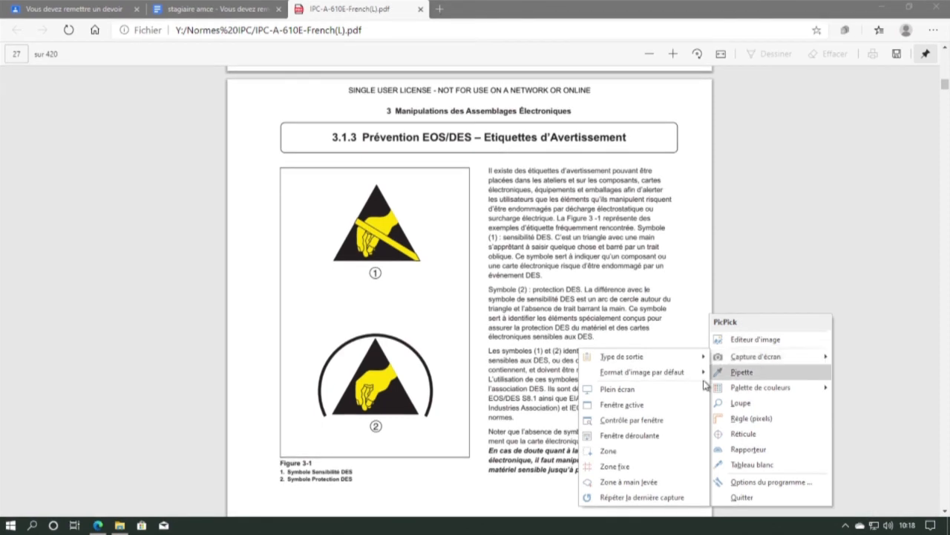
left_click(630, 451)
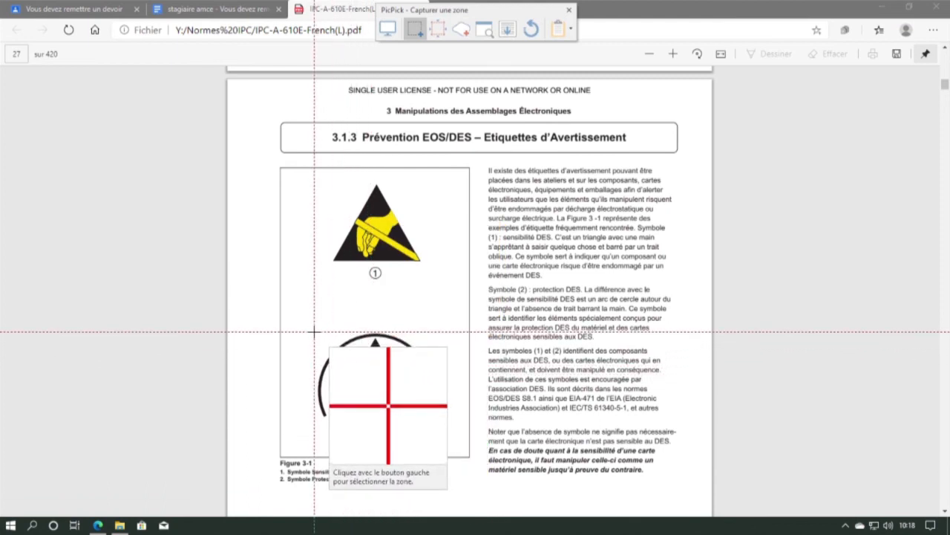
left_click_drag(314, 332, 438, 420)
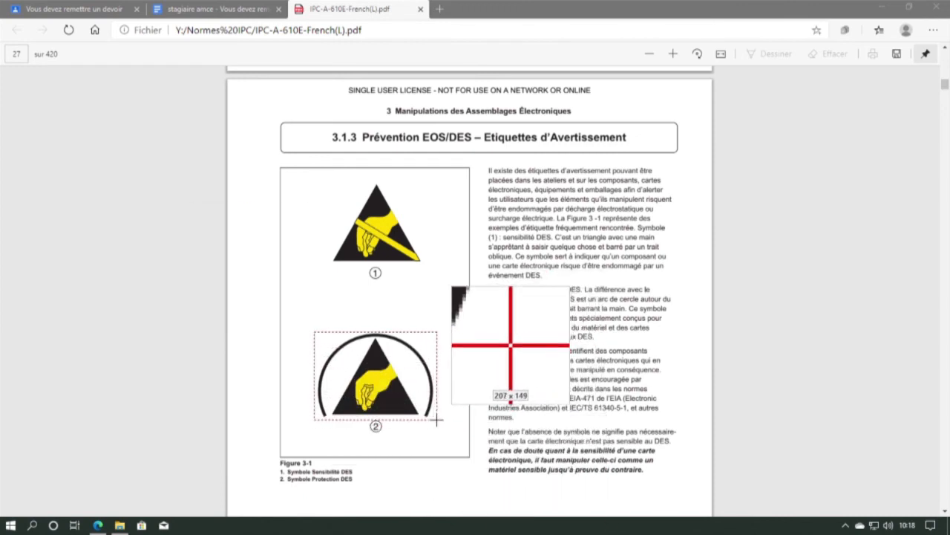
left_click_drag(438, 420, 437, 421)
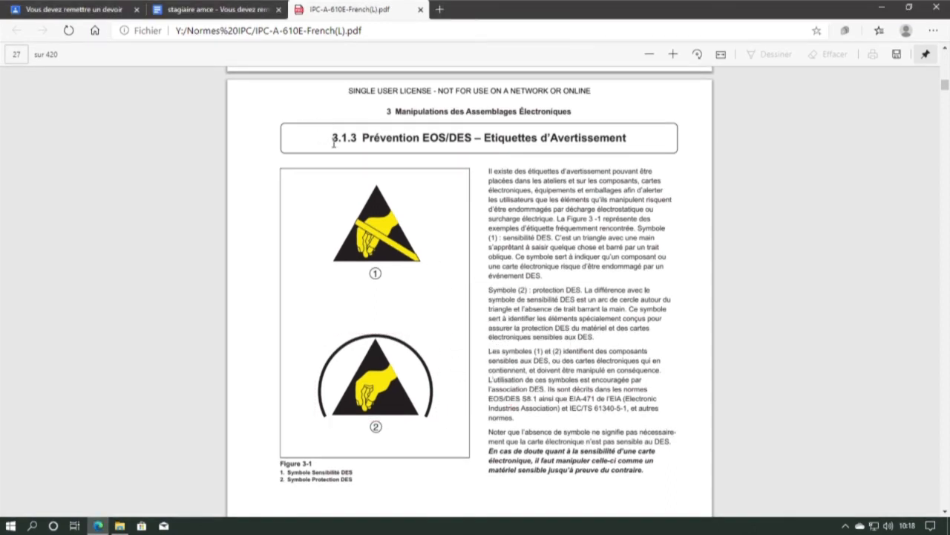
Paste the symbol 2 capture on a new line below the third image in the Google Docs document.
left_click(214, 10)
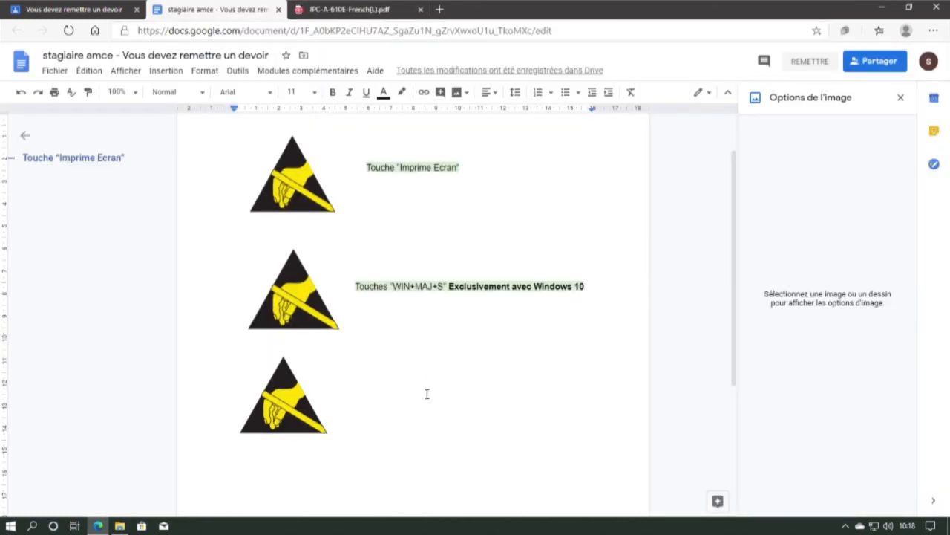
key("Return")
key("ctrl+v")
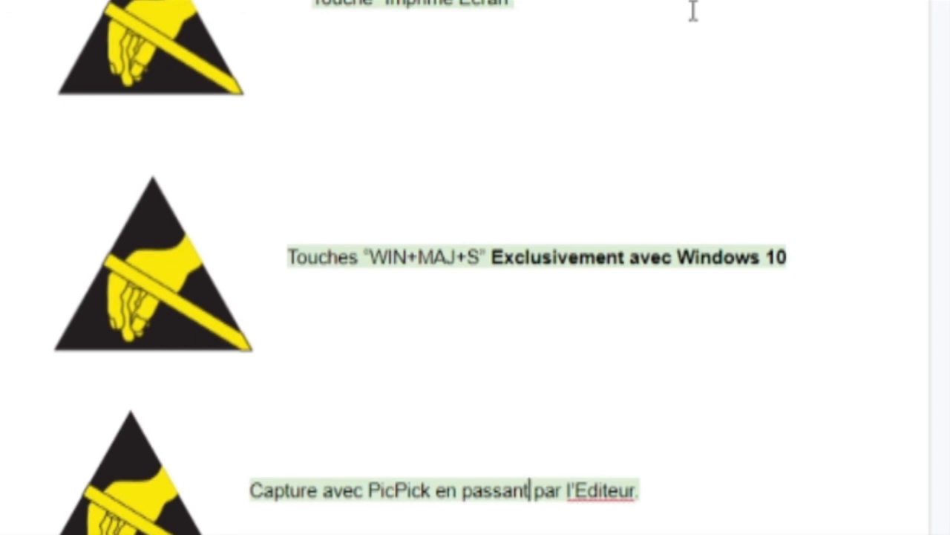
scroll(770, 70, "down", 3)
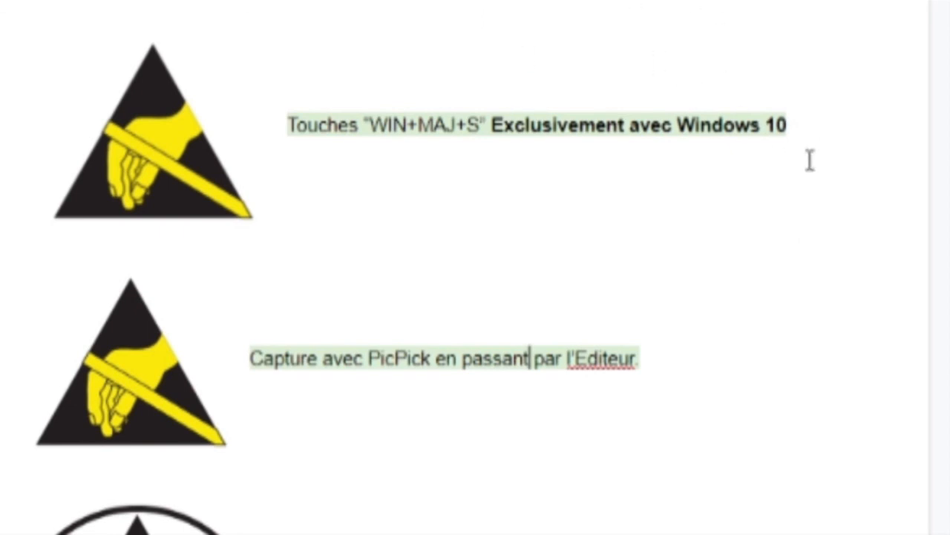
scroll(840, 132, "up", 3)
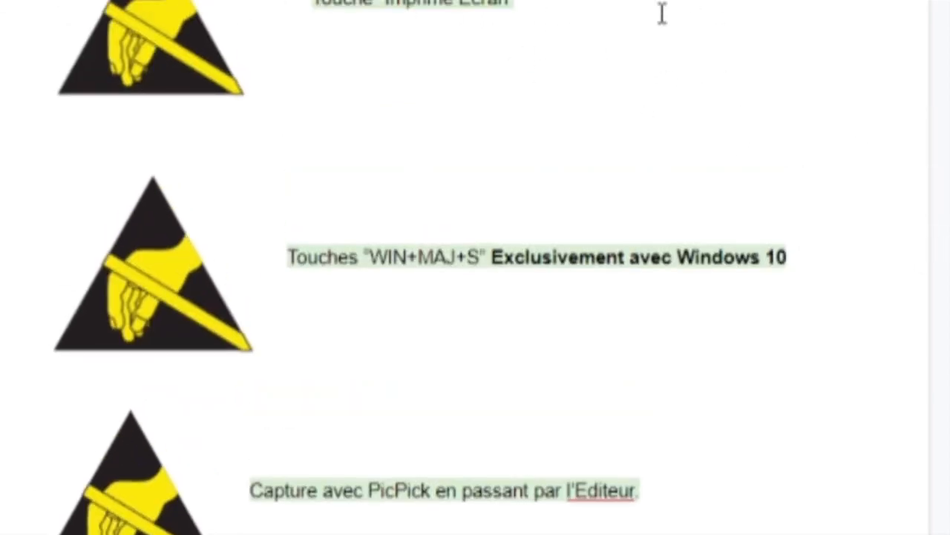
scroll(662, 38, "down", 11)
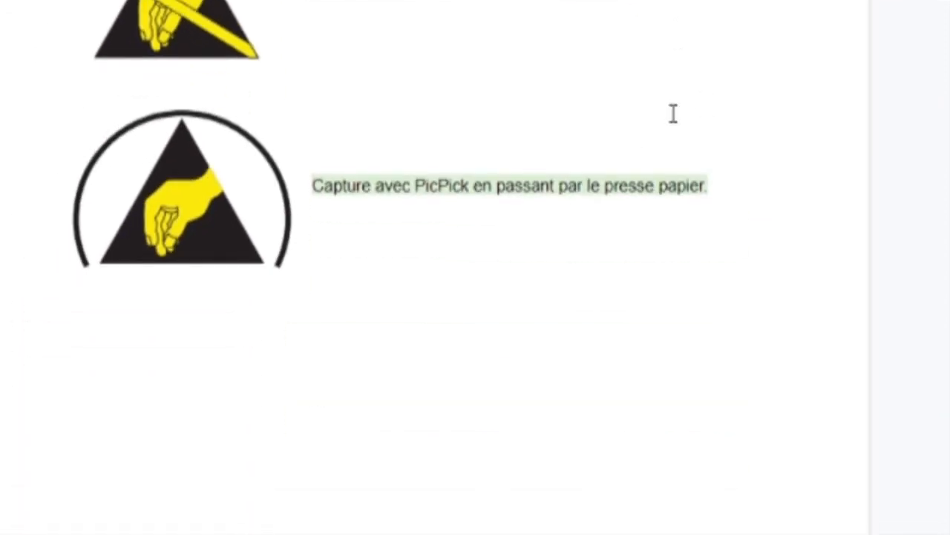